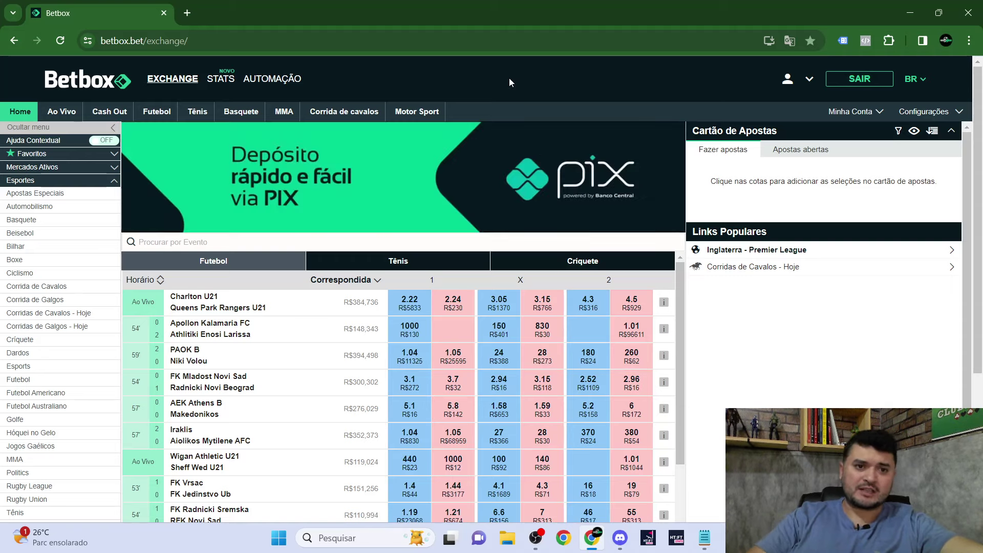
Step: Open Betbox's Stats service and log in to My.Stats with the Betbox account
left_click(223, 80)
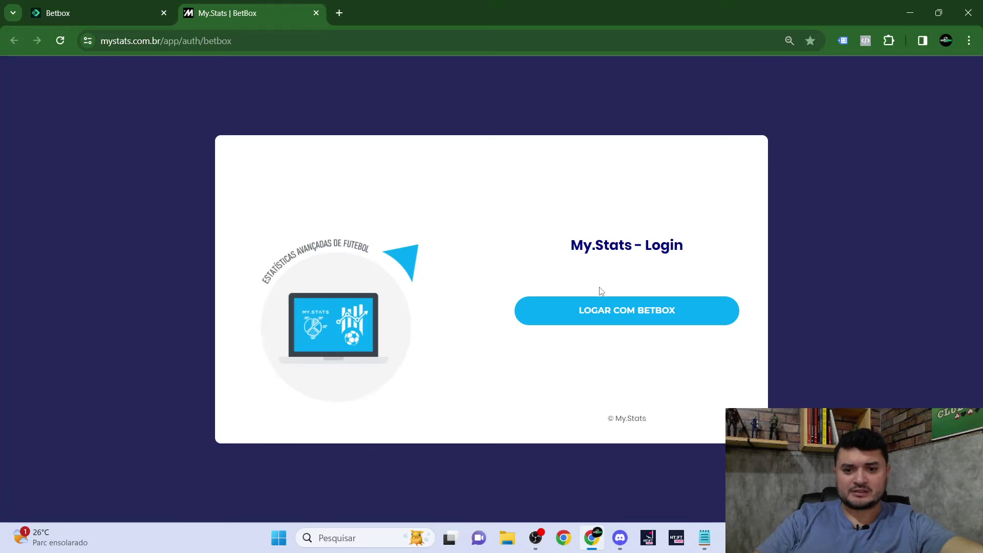
left_click(645, 316)
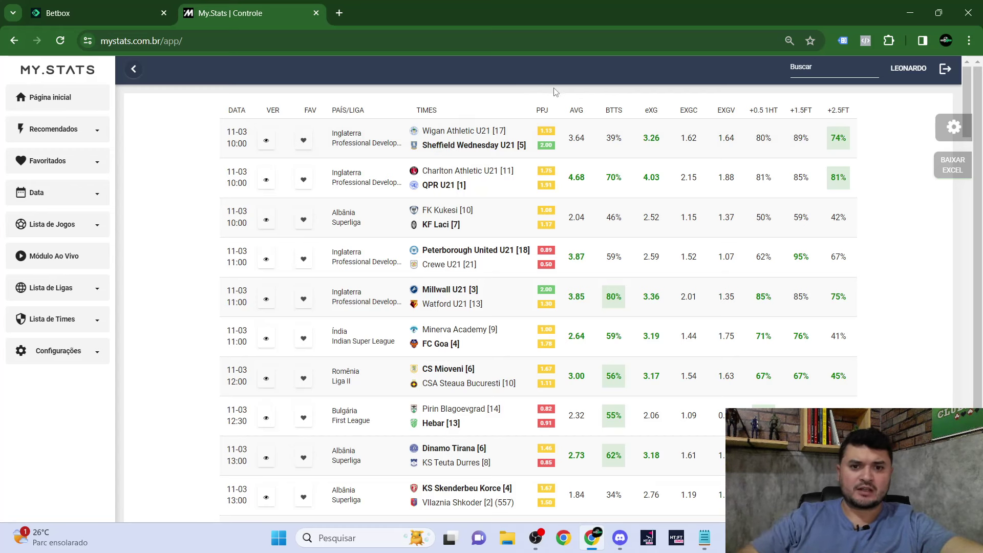
left_click(112, 14)
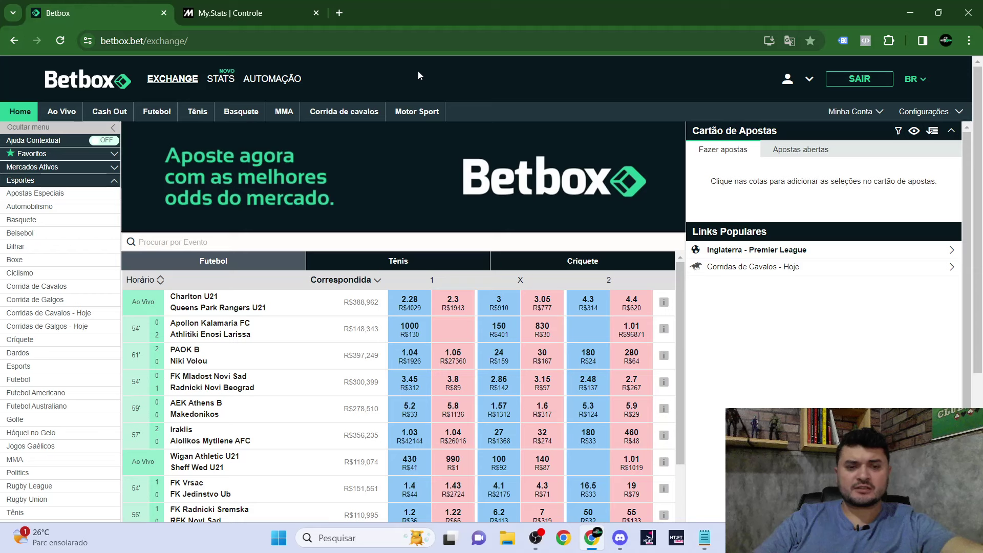
left_click(267, 14)
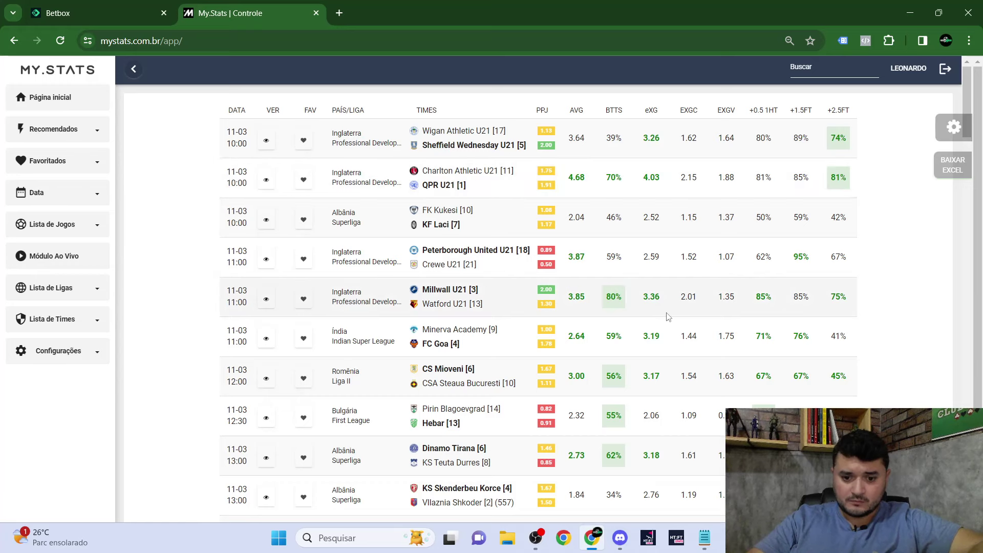
Step: Review the Over 0.5 HT game-filtering criteria in the Notepad notes and return to My.Stats in Chrome
left_click(705, 543)
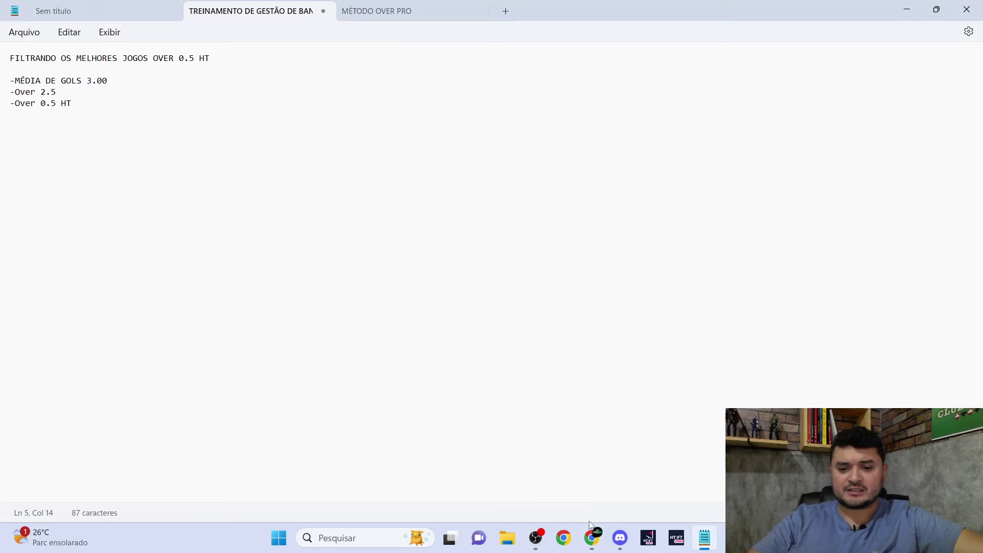
mouse_move(594, 543)
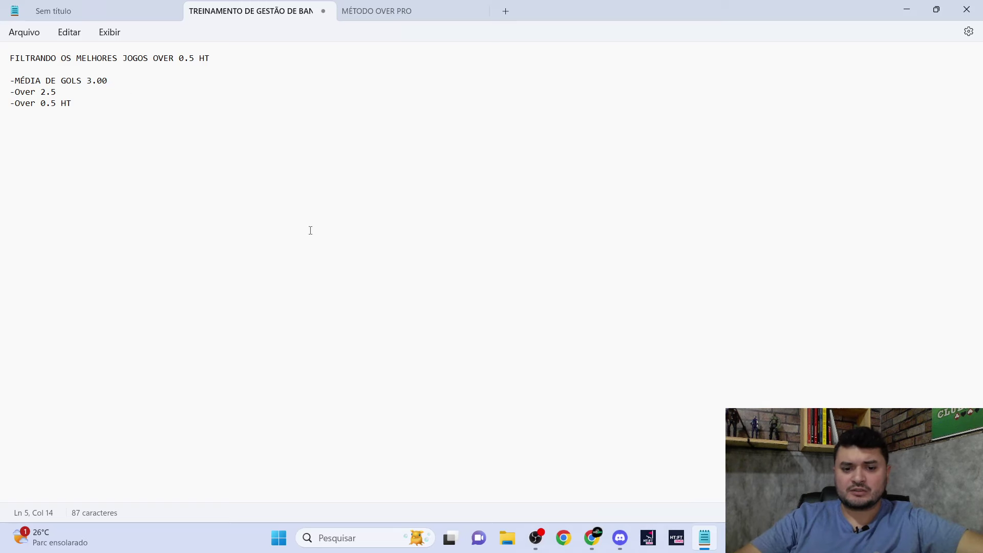
left_click(592, 538)
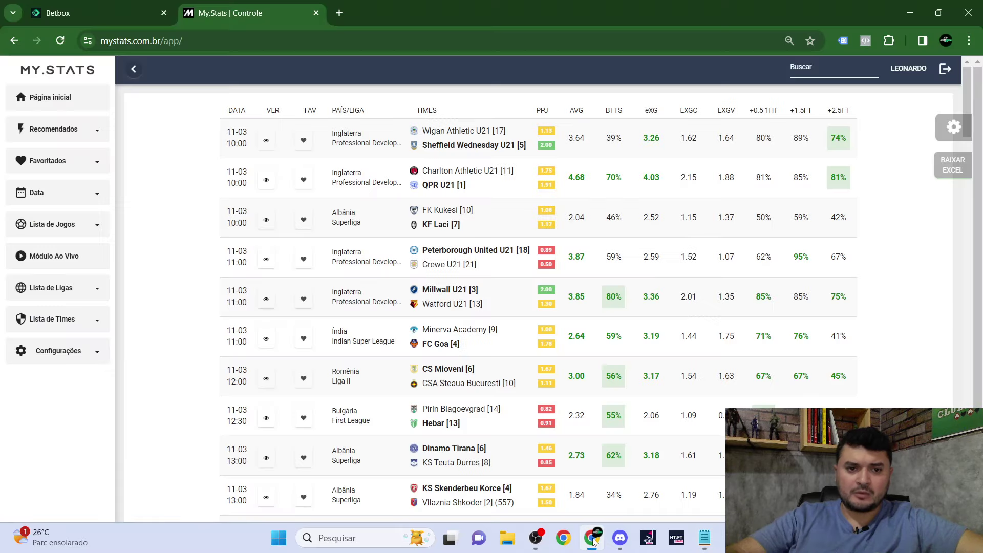
Step: Open the game list filters and start creating a new filter
left_click(62, 234)
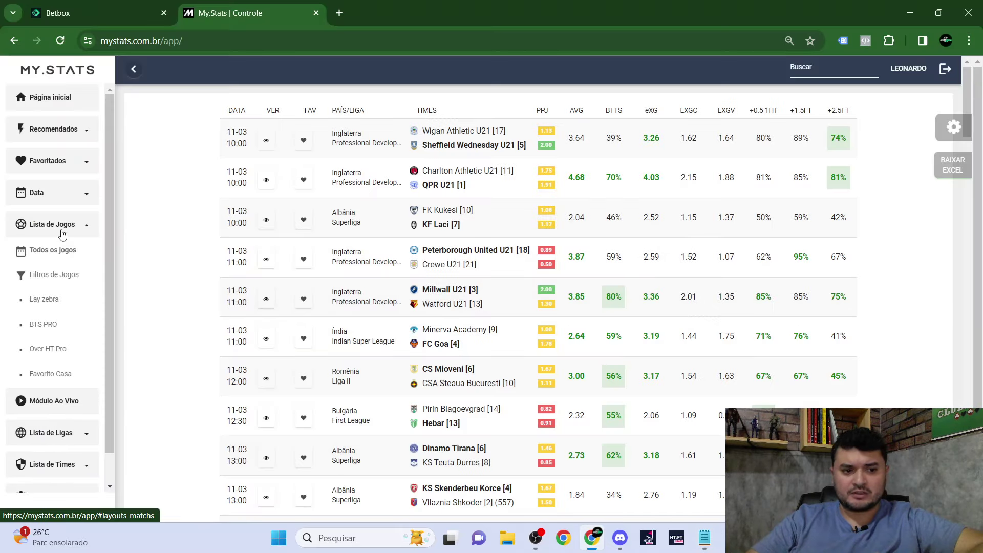
left_click(65, 279)
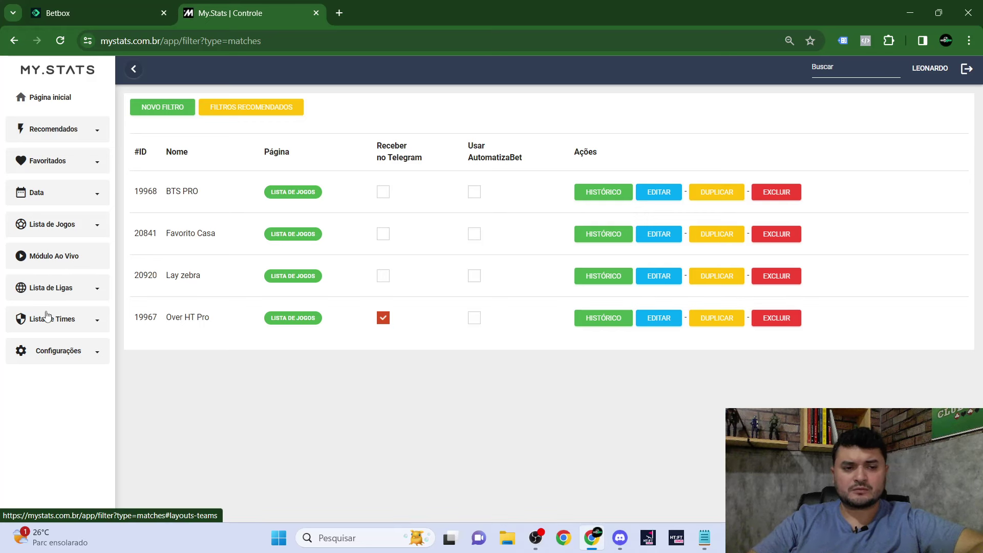
left_click(174, 110)
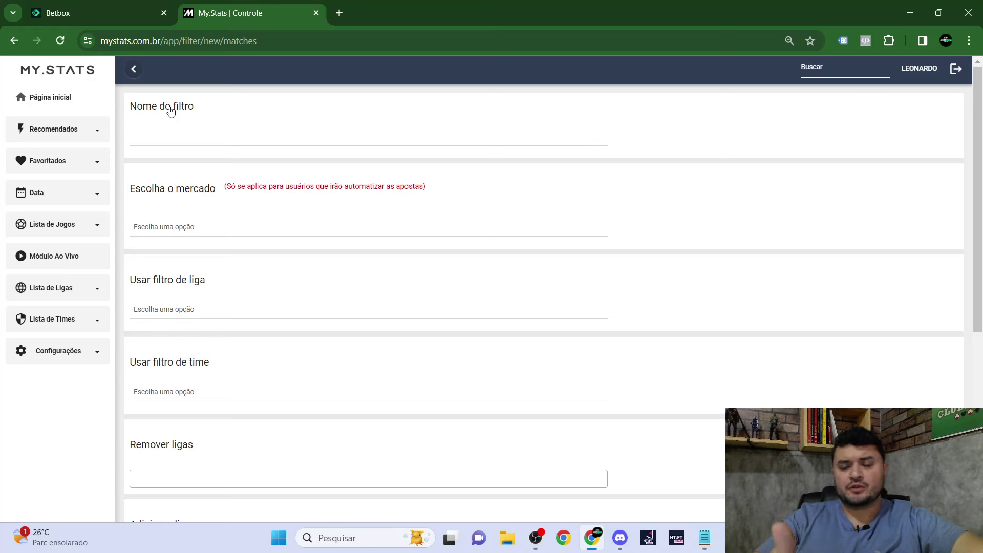
Step: Name the new filter "Over 0.5 HT Vídeo"
left_click(199, 139)
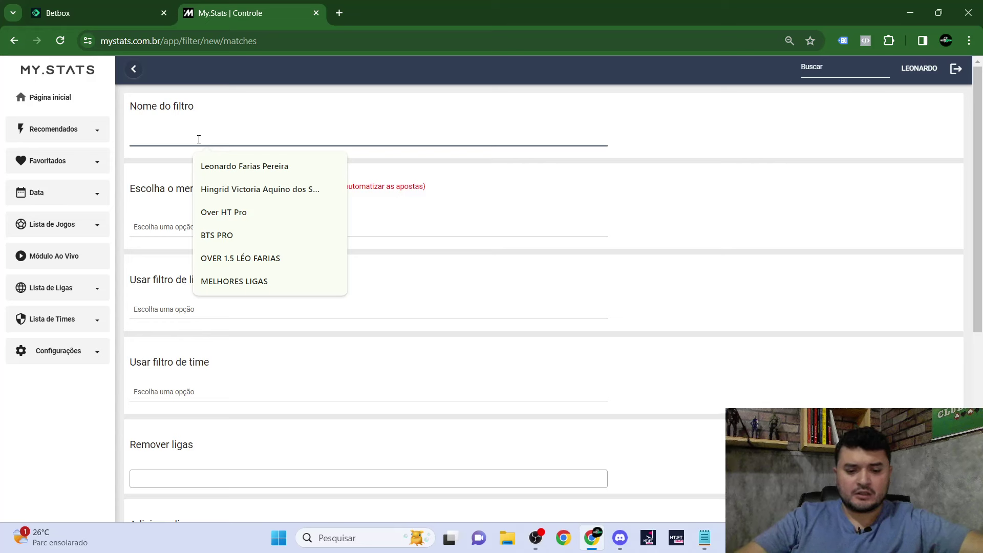
type("Ove")
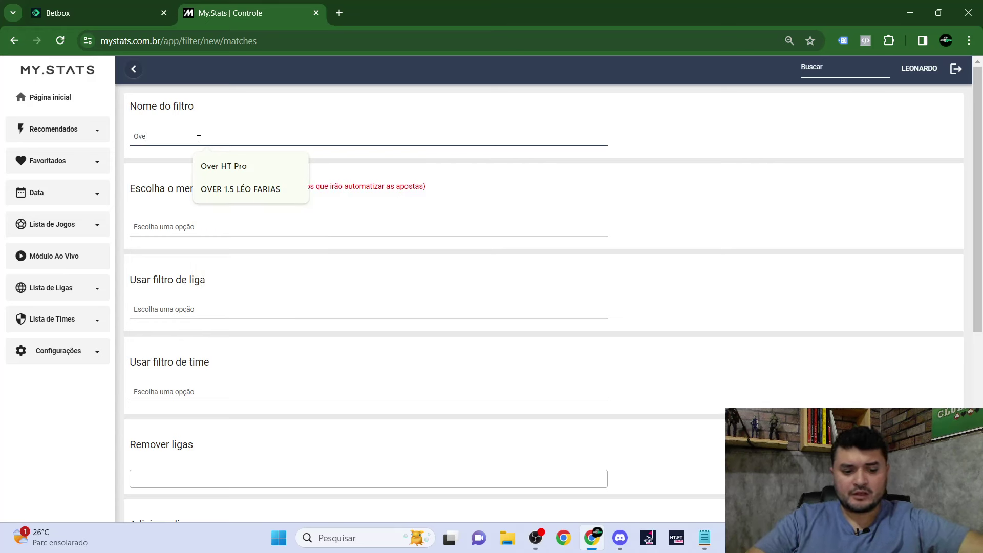
type("r 0.5 HT")
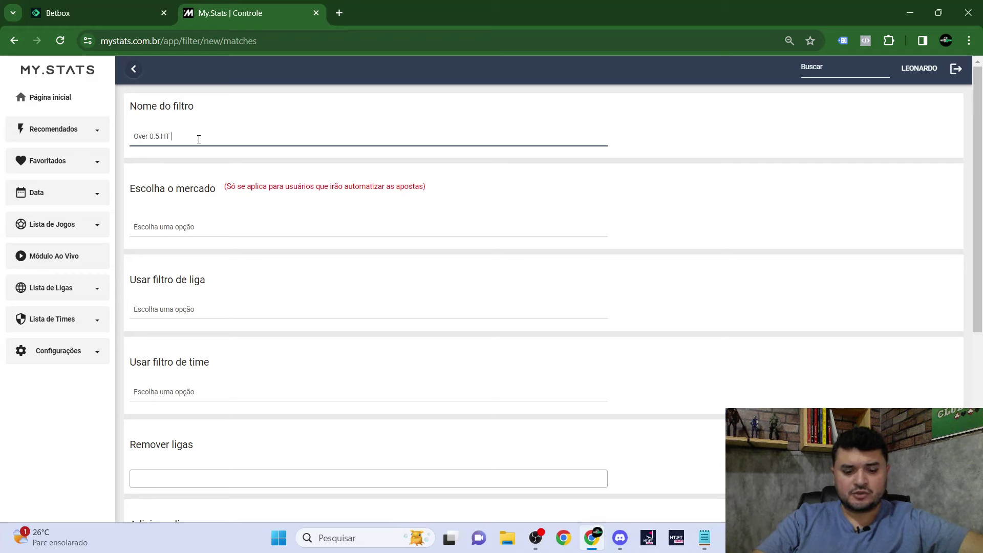
type("i")
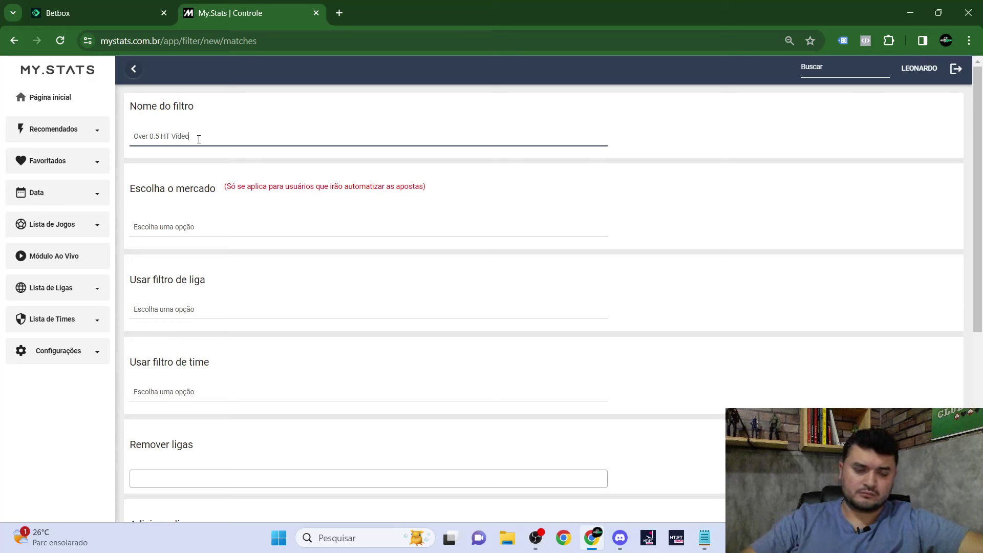
Step: Choose Over 0.5 HT as the filter's betting market
left_click(166, 228)
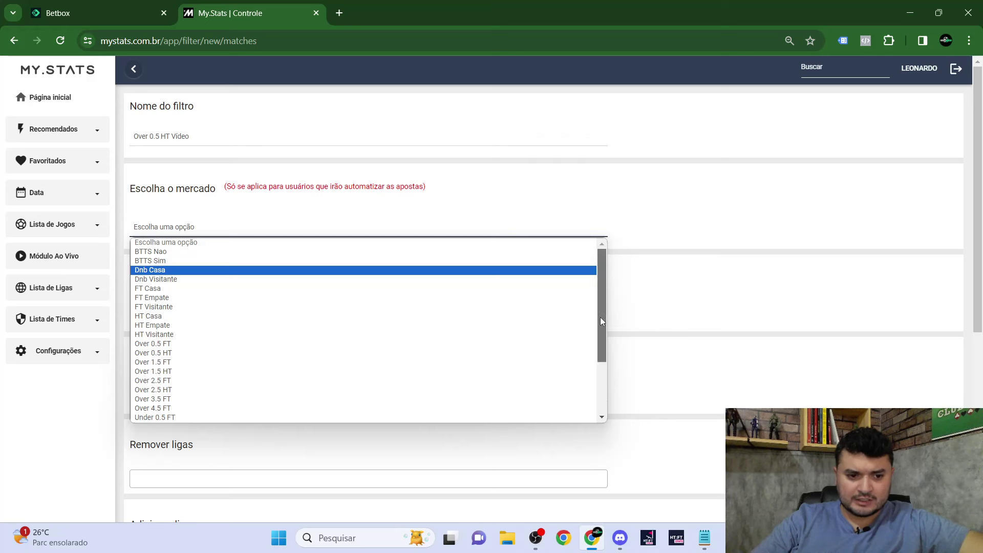
left_click_drag(600, 318, 607, 379)
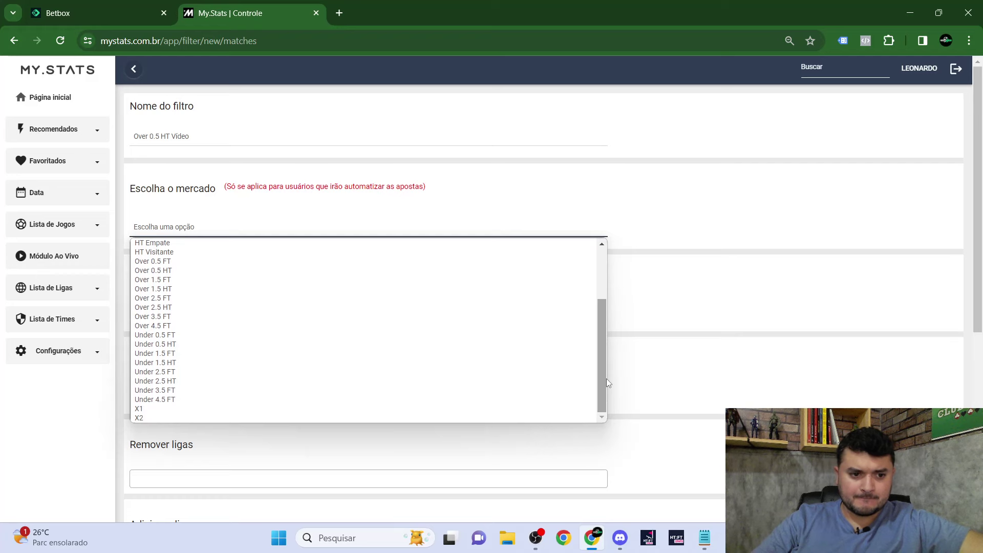
left_click(154, 272)
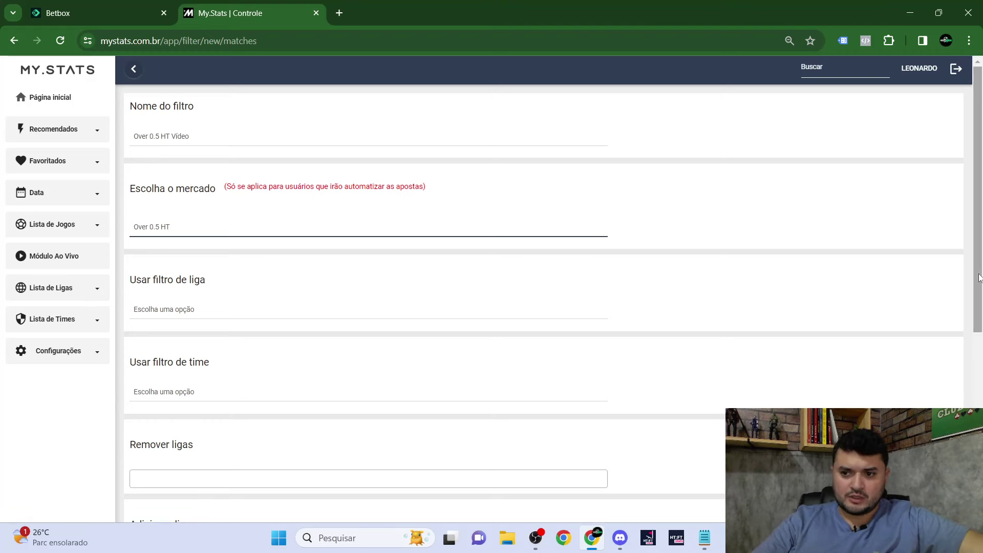
Step: Exclude the leagues Argélia Ligue 1 and Colômbia Categoria Primera B from the filter
scroll(654, 343, "down", 4)
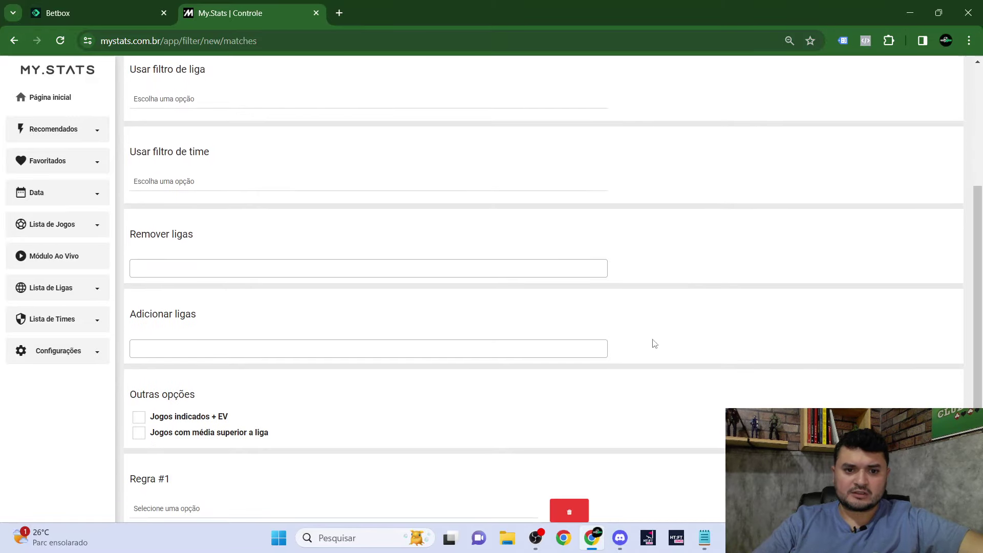
left_click(469, 270)
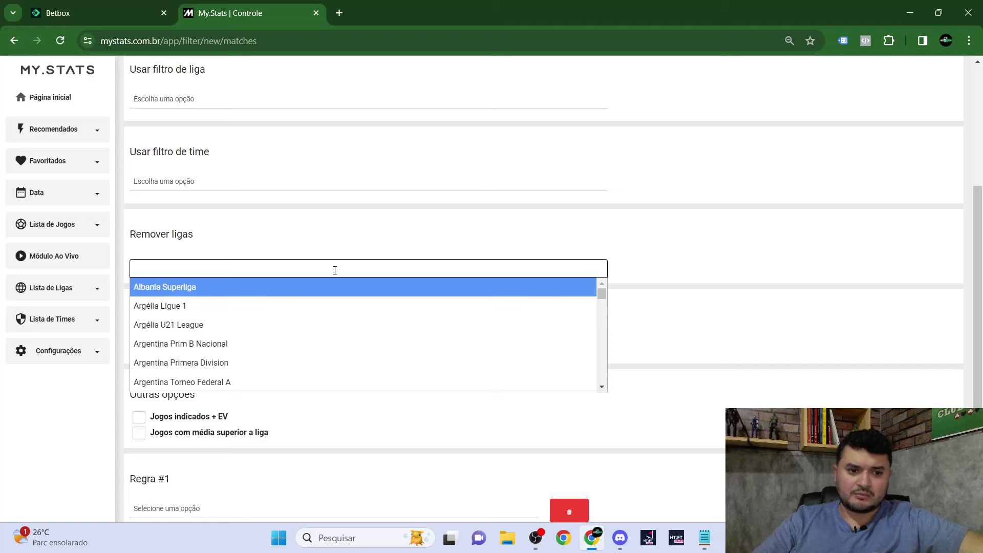
left_click(198, 309)
left_click(234, 274)
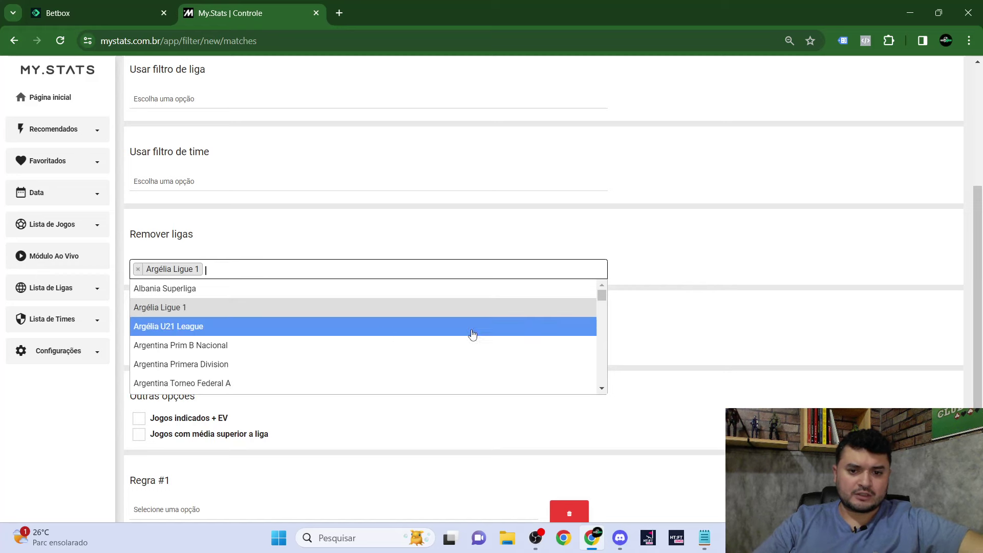
left_click_drag(600, 296, 603, 314)
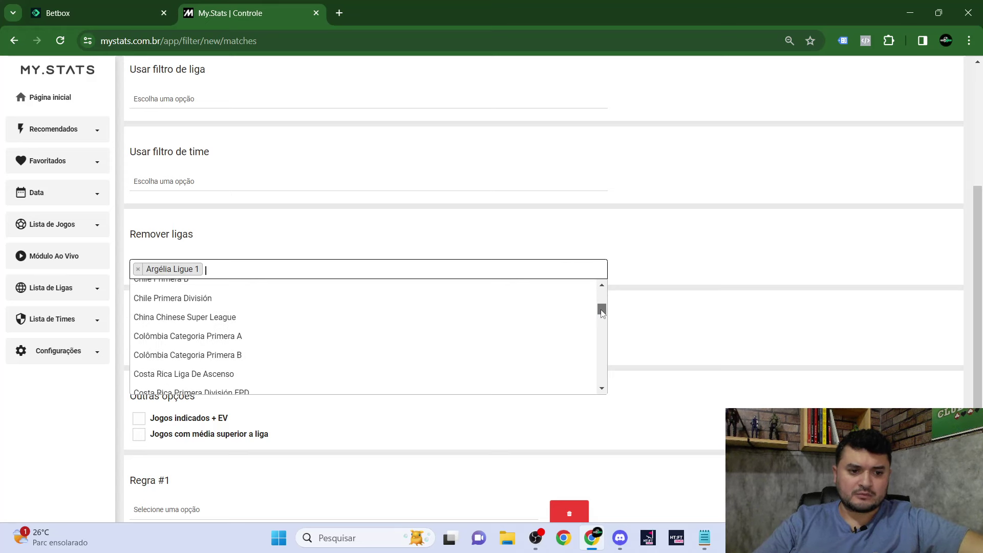
left_click(225, 355)
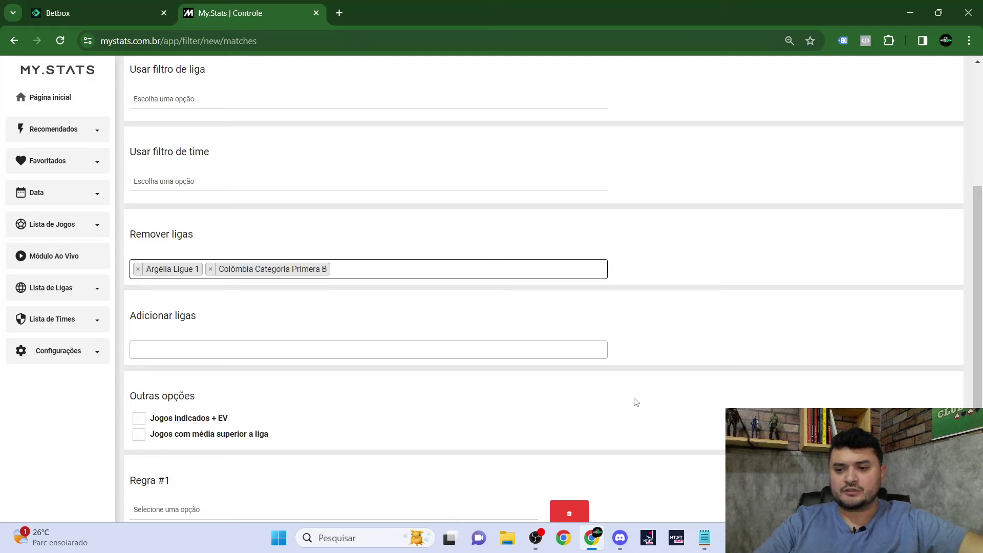
Step: Set rule #1 to AVG - Média de Gols with a minimum value of 3
scroll(973, 305, "down", 2)
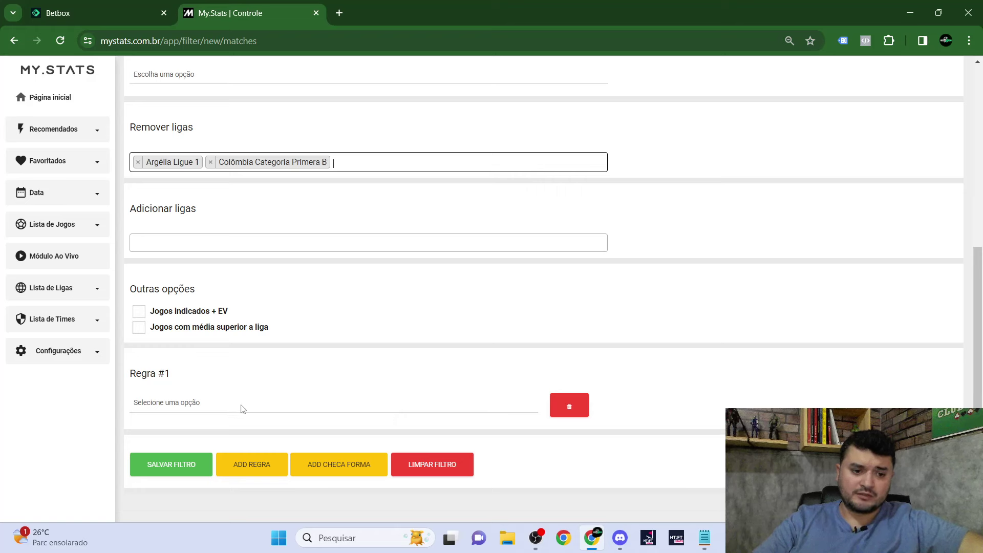
left_click(202, 405)
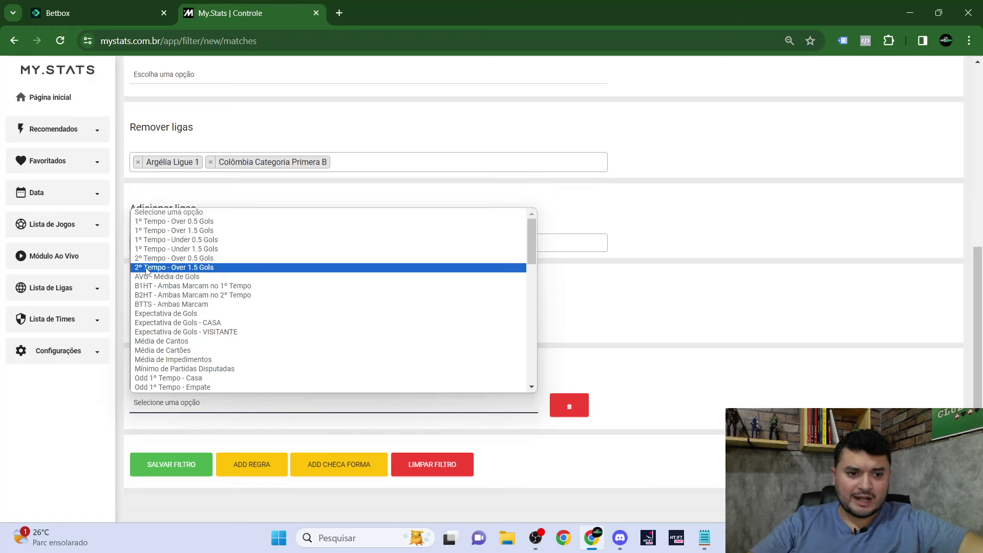
left_click(179, 281)
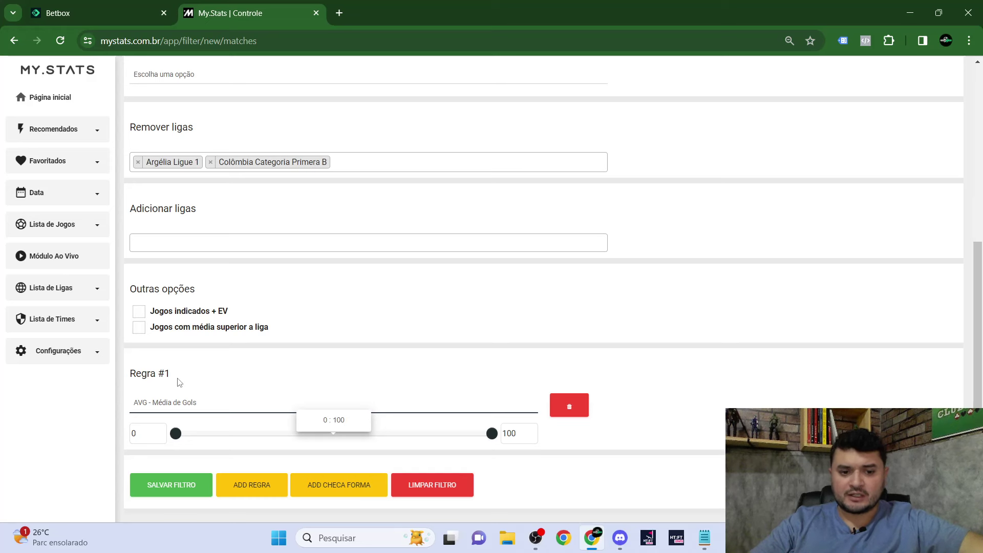
left_click(153, 433)
type(",1")
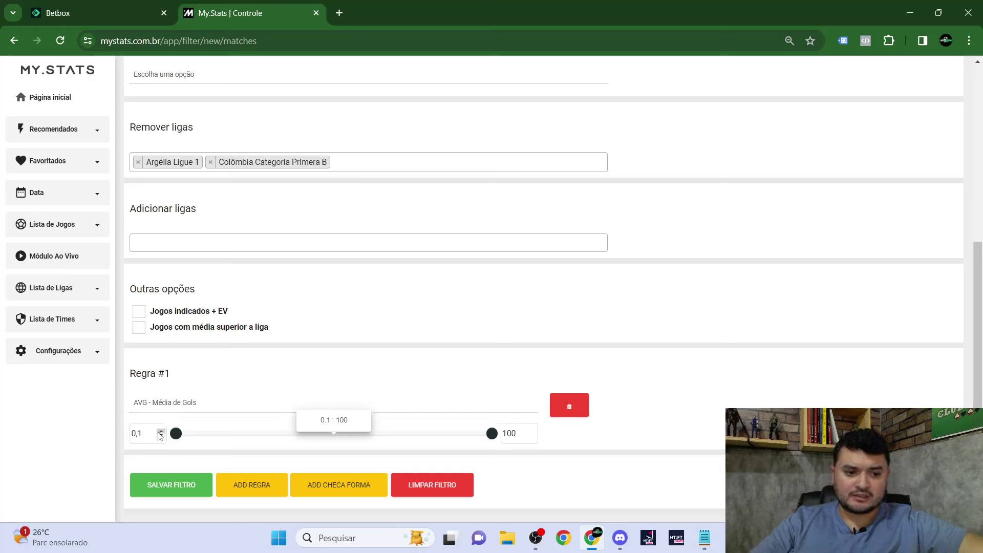
key("BackSpace")
key("BackSpace")
key("BackSpace")
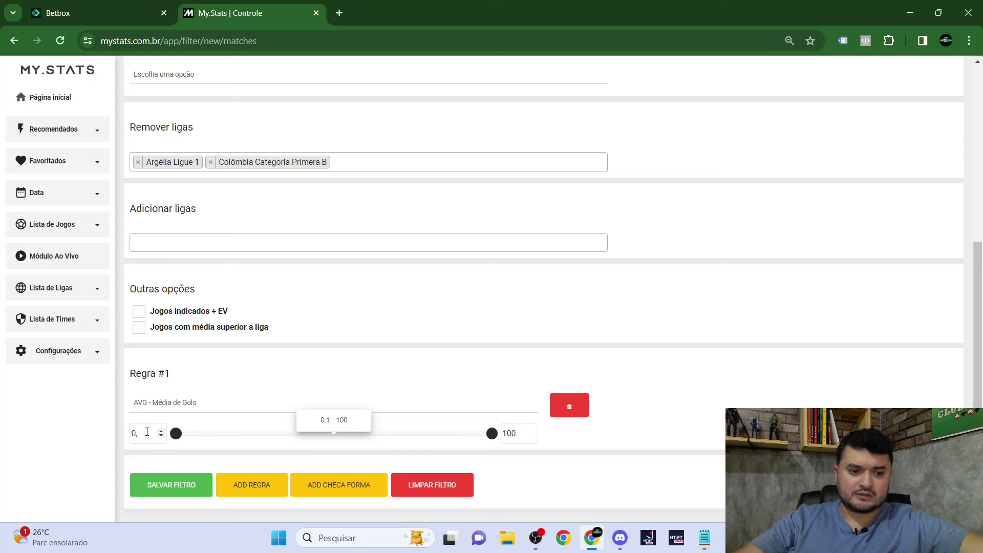
type("3")
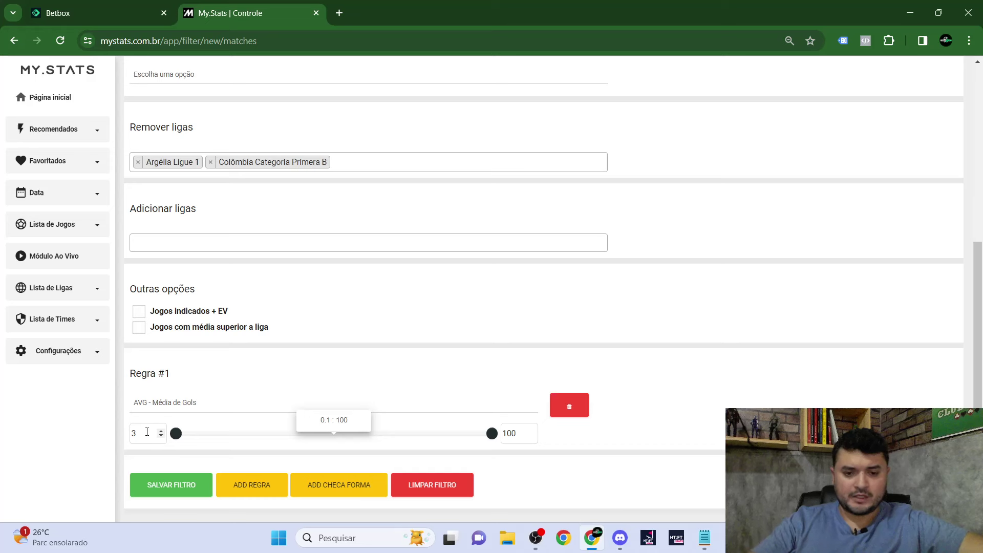
left_click(303, 381)
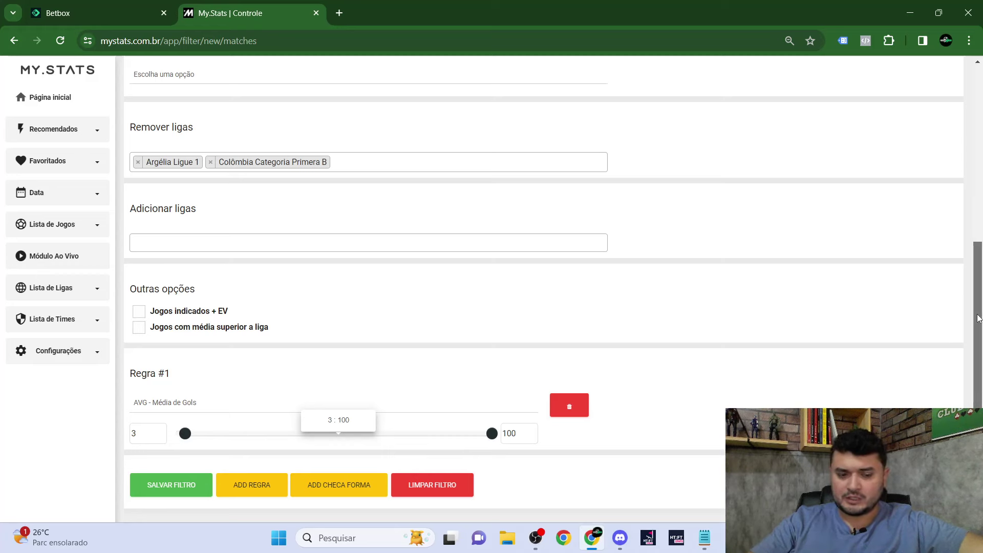
Step: Add a second, empty rule to the filter below the goal average rule
scroll(980, 325, "down", 2)
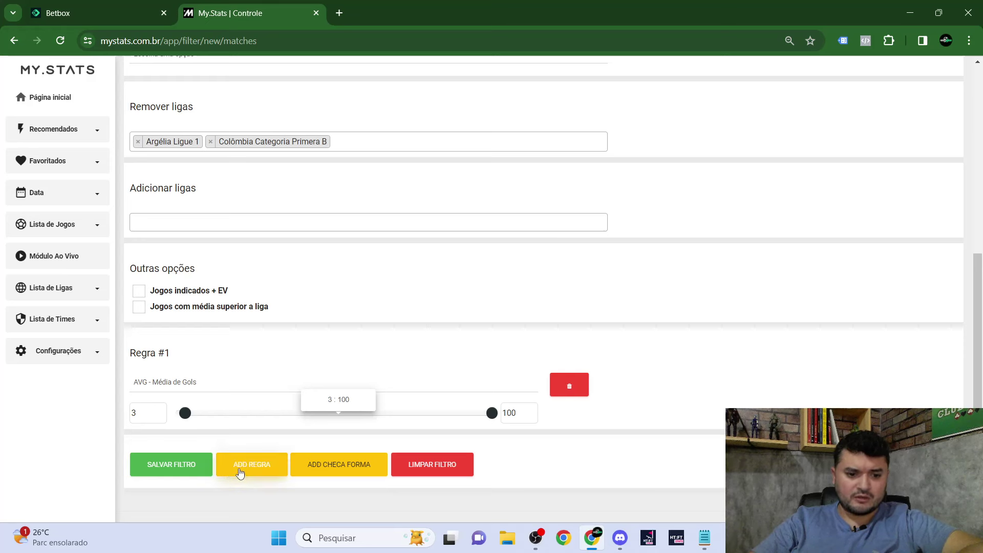
left_click(265, 470)
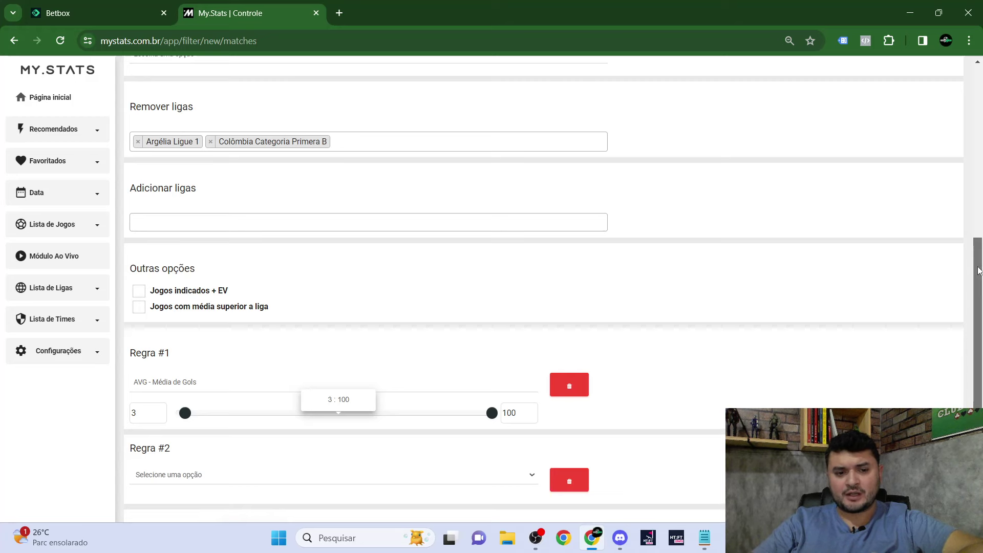
scroll(975, 271, "down", 2)
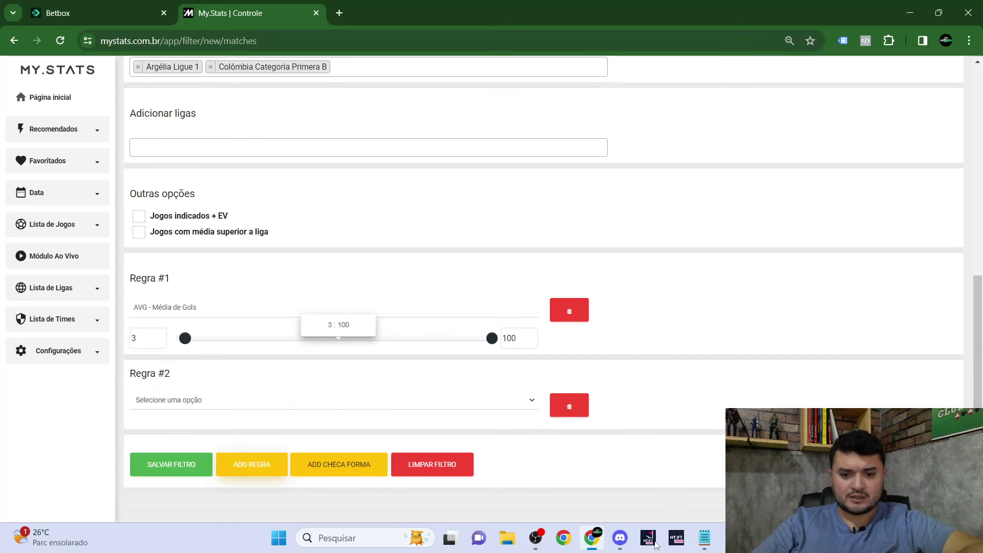
Step: Switch to the Notepad notes and append "- 60" to the Over 2.5 criterion
left_click(704, 543)
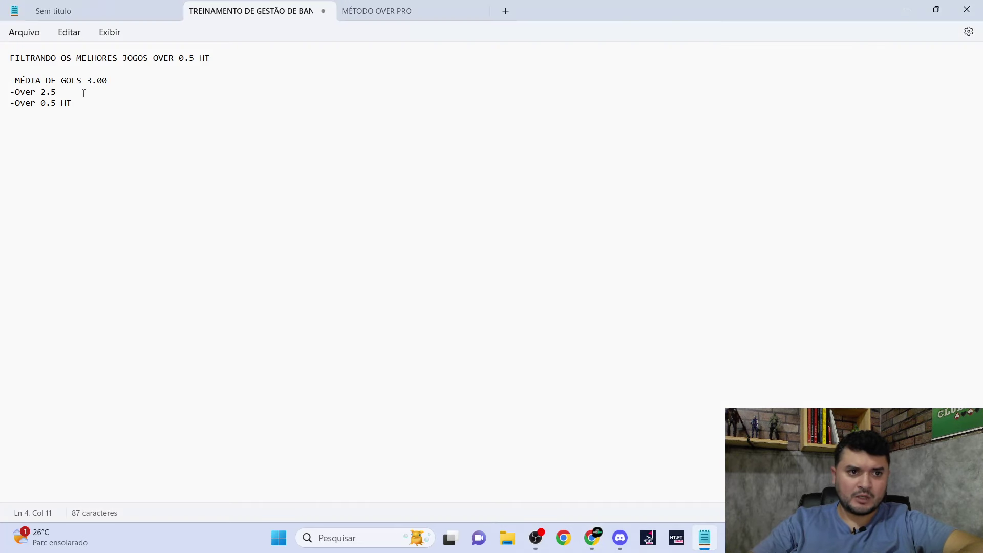
type("- ")
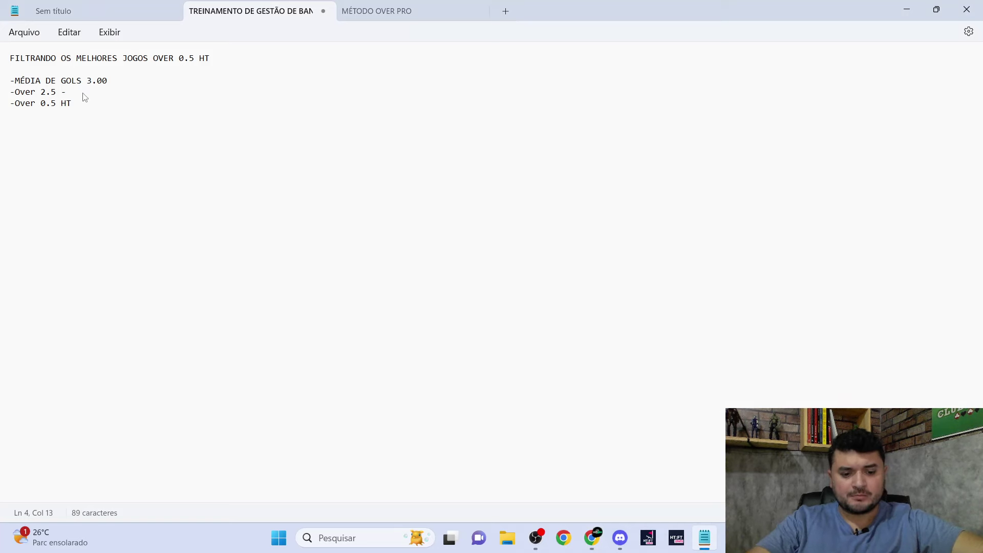
type("60")
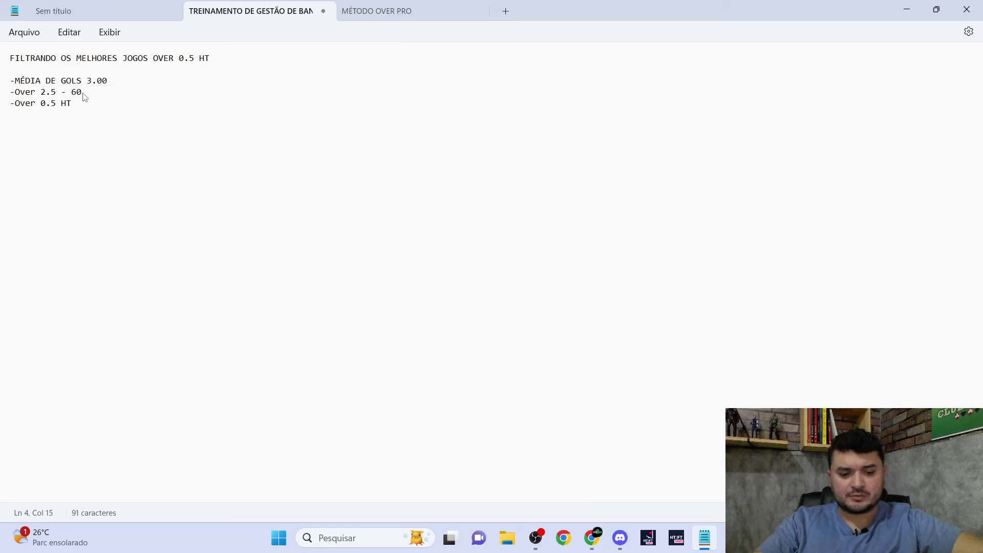
Step: Add a percent sign after the 60 in the Over 2.5 line of the notes
type("%")
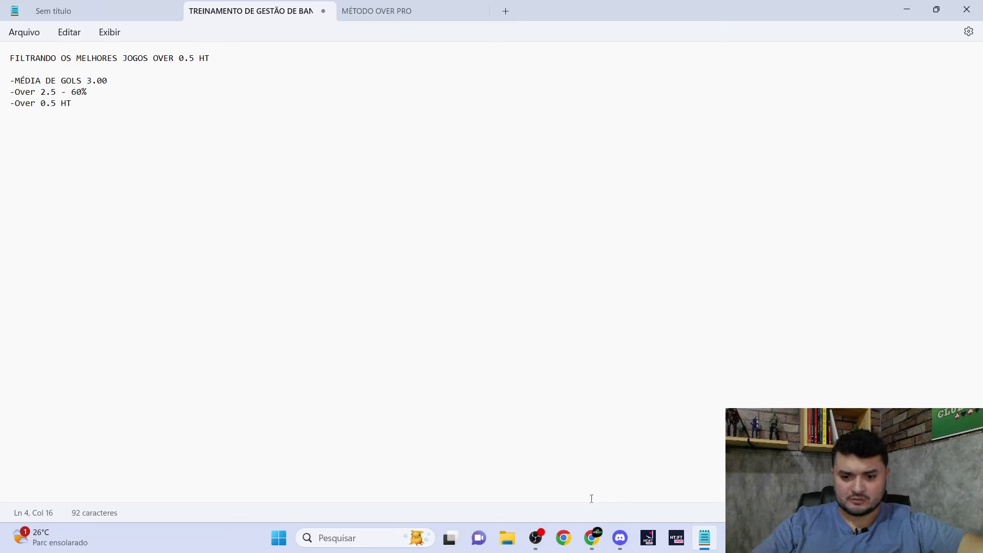
Step: Switch back to My.Stats in the browser and choose Over 2.5 Gols no Jogo as the criterion for rule #2
left_click(592, 538)
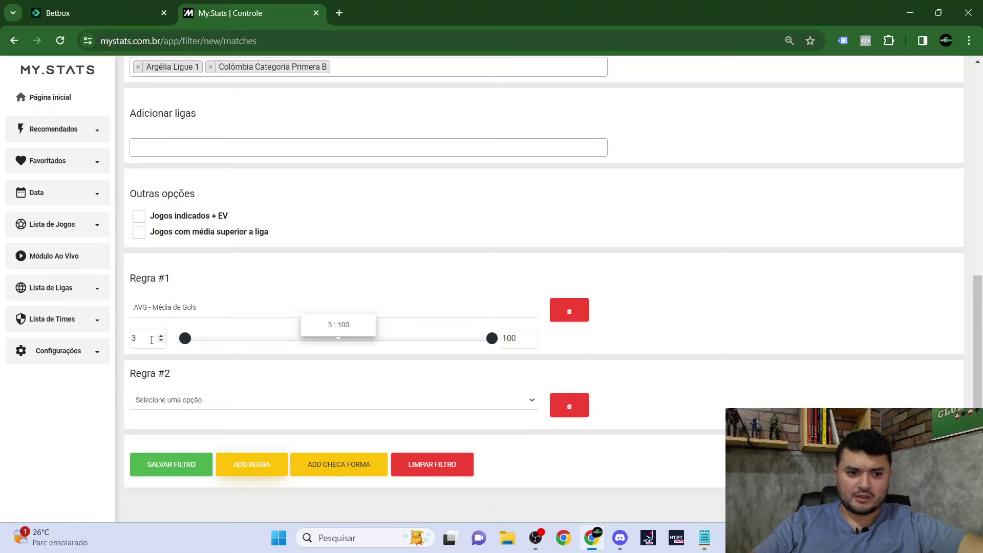
left_click(167, 403)
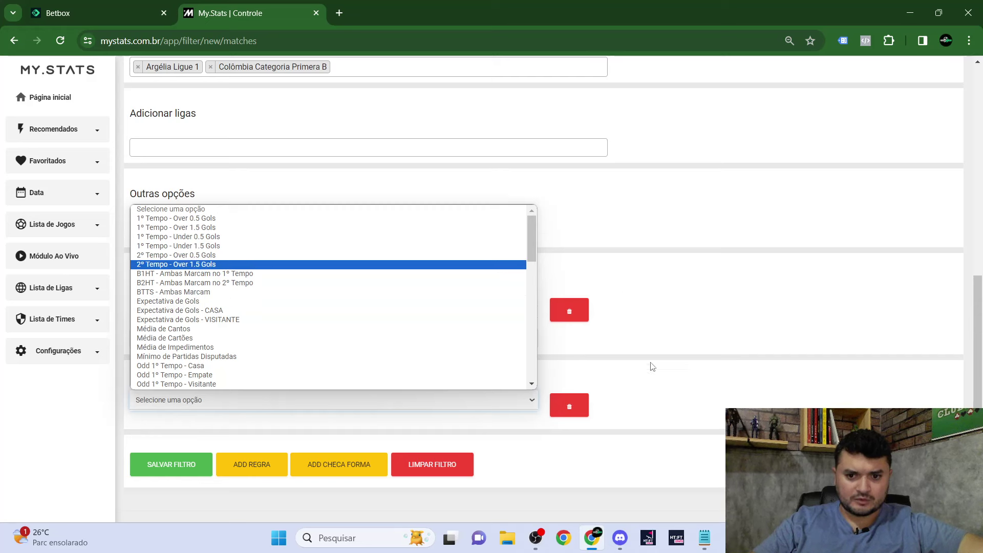
left_click(652, 381)
left_click(199, 402)
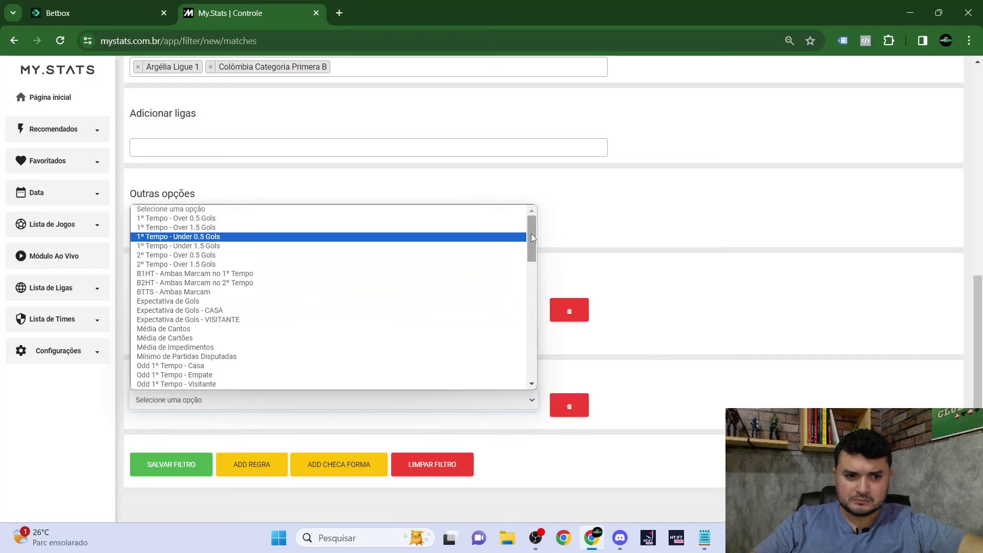
left_click_drag(530, 234, 526, 207)
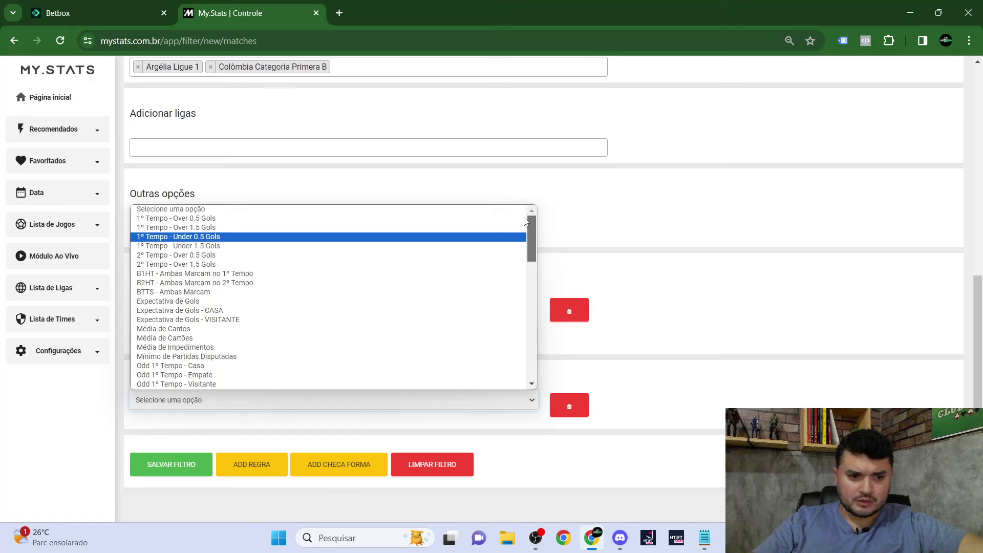
scroll(522, 256, "down", 4)
scroll(521, 265, "down", 4)
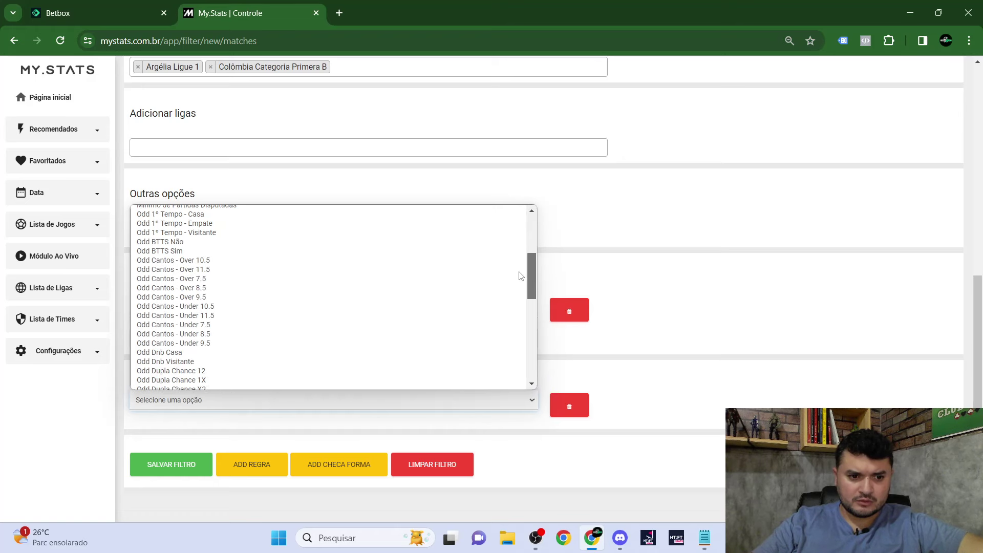
scroll(518, 295, "down", 5)
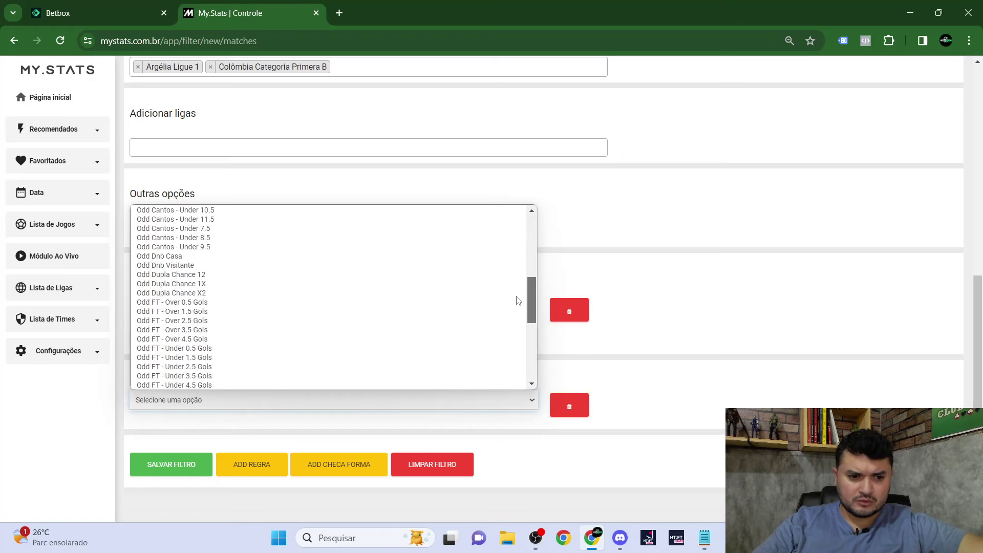
scroll(525, 328, "down", 1)
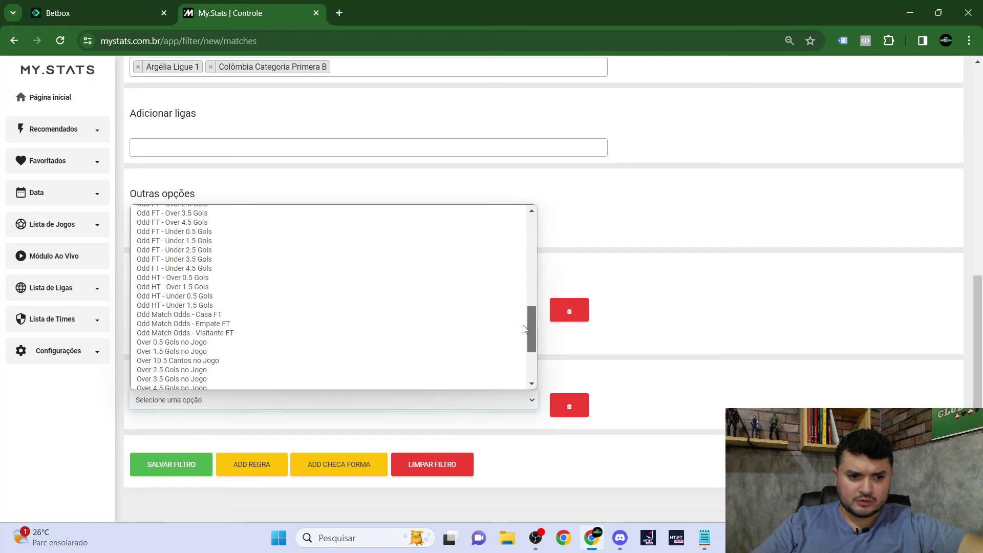
scroll(525, 330, "down", 1)
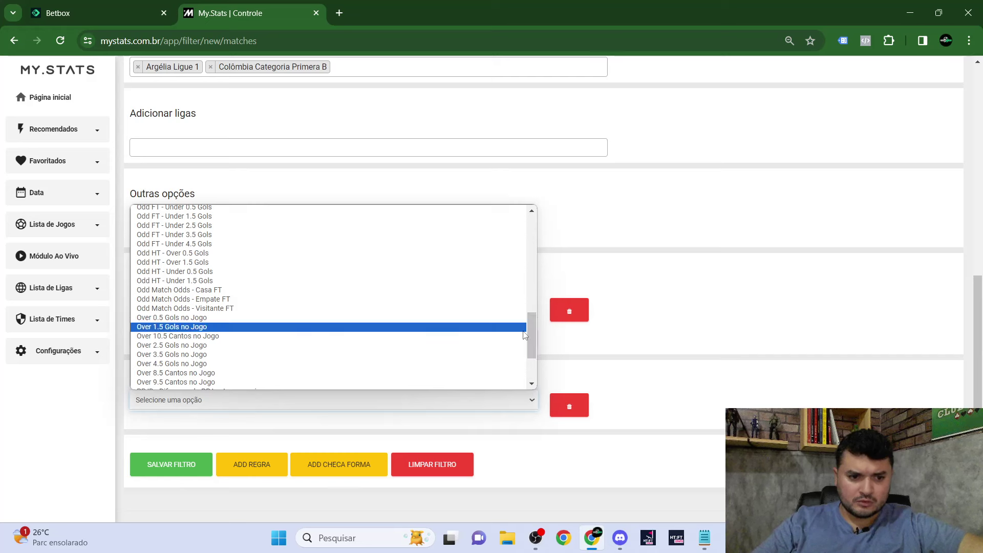
left_click(174, 346)
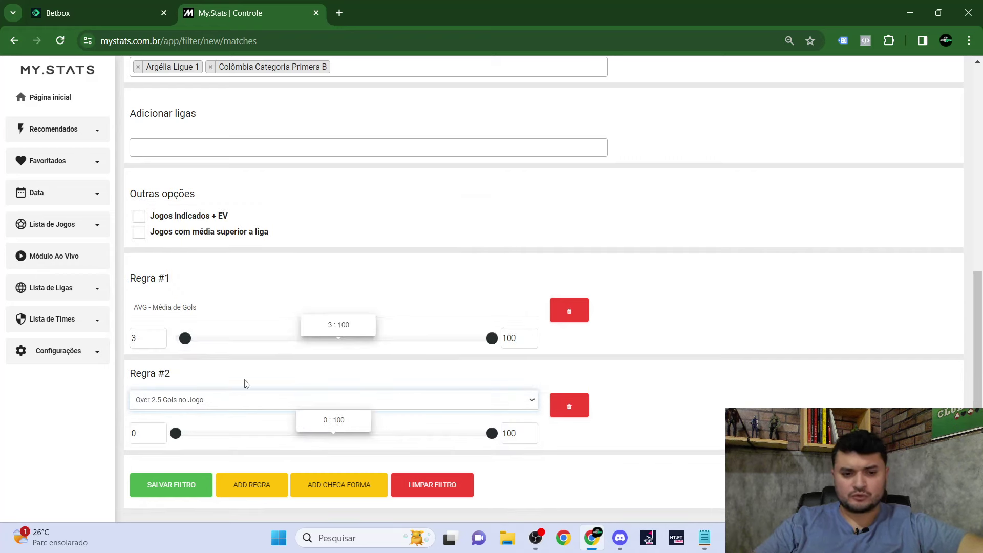
Step: Set the minimum of the Over 2.5 rule to 60 and add a third, empty rule below it
left_click(330, 370)
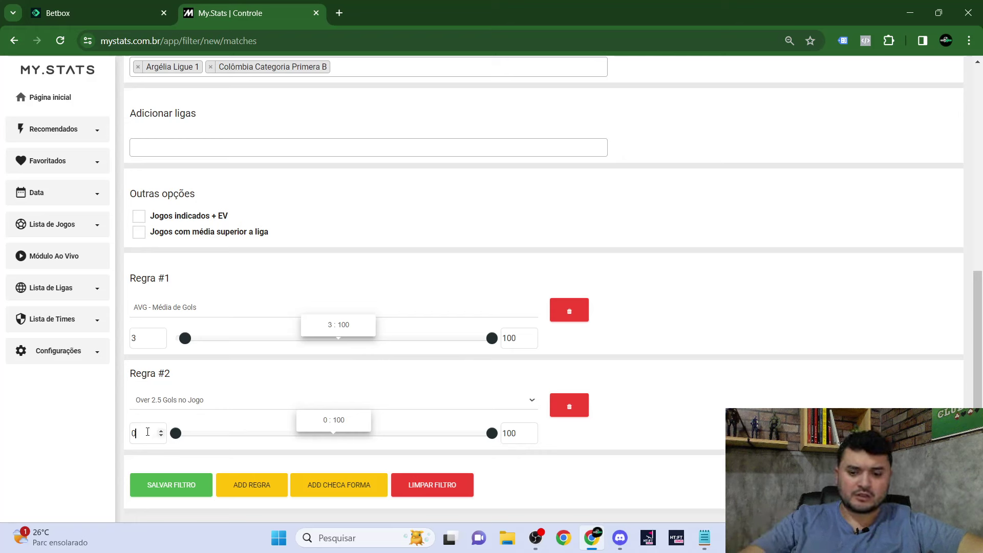
key("BackSpace")
type("60")
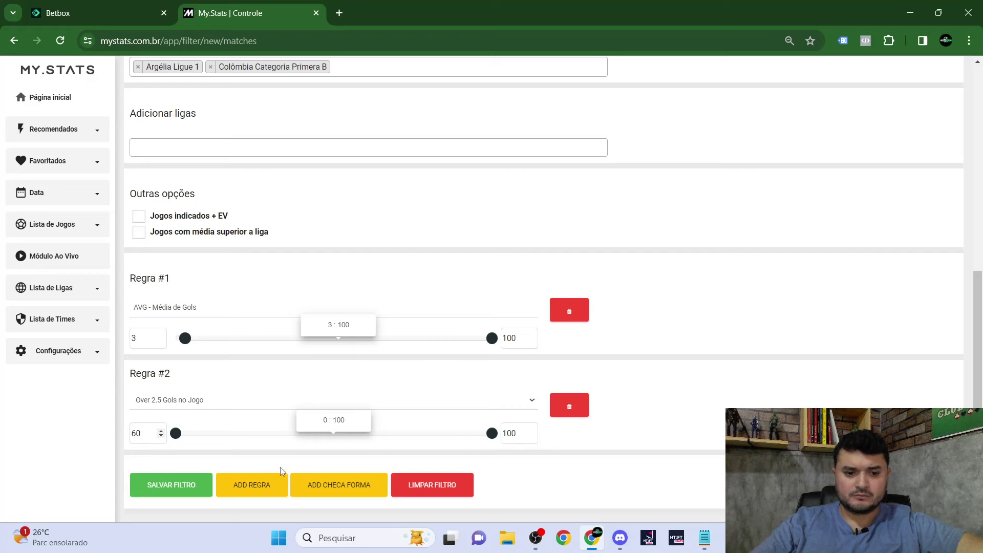
left_click(260, 485)
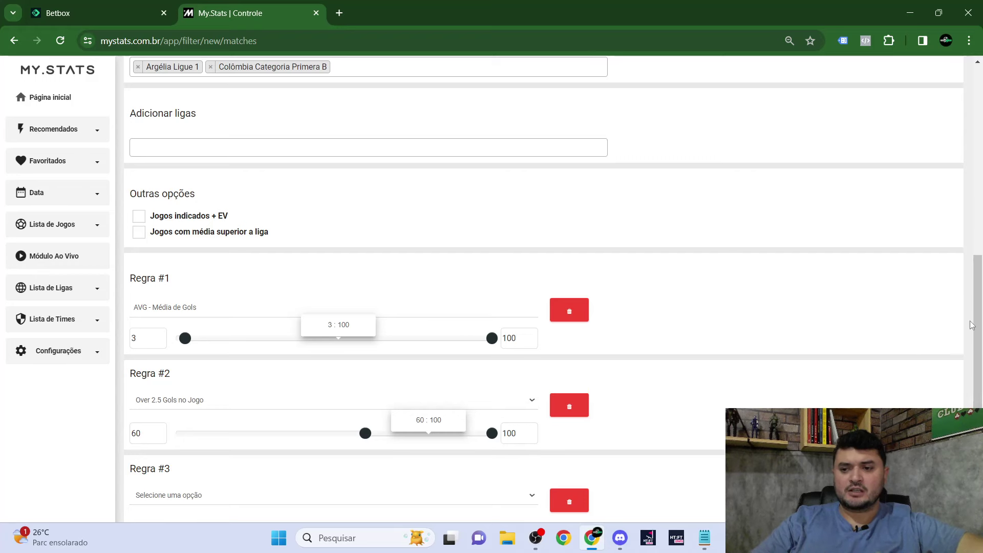
scroll(980, 305, "down", 2)
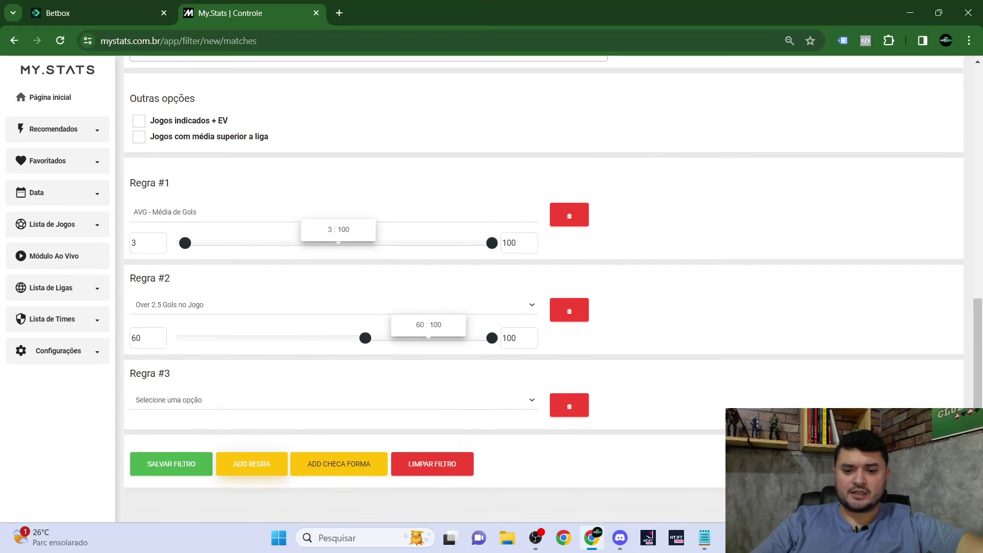
Step: Switch to the Notepad notes and append "- 60%" to the Over 0.5 HT criterion
left_click(705, 537)
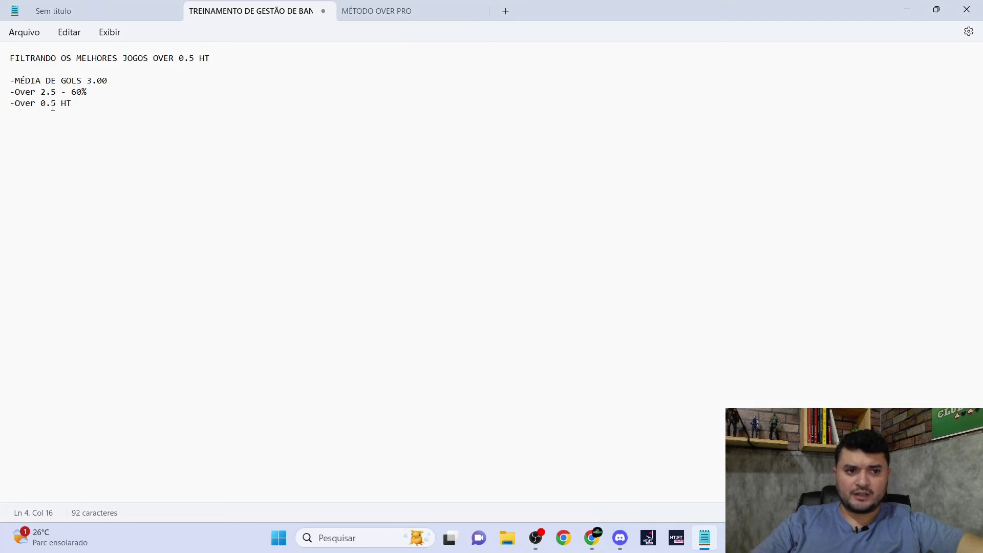
left_click(79, 104)
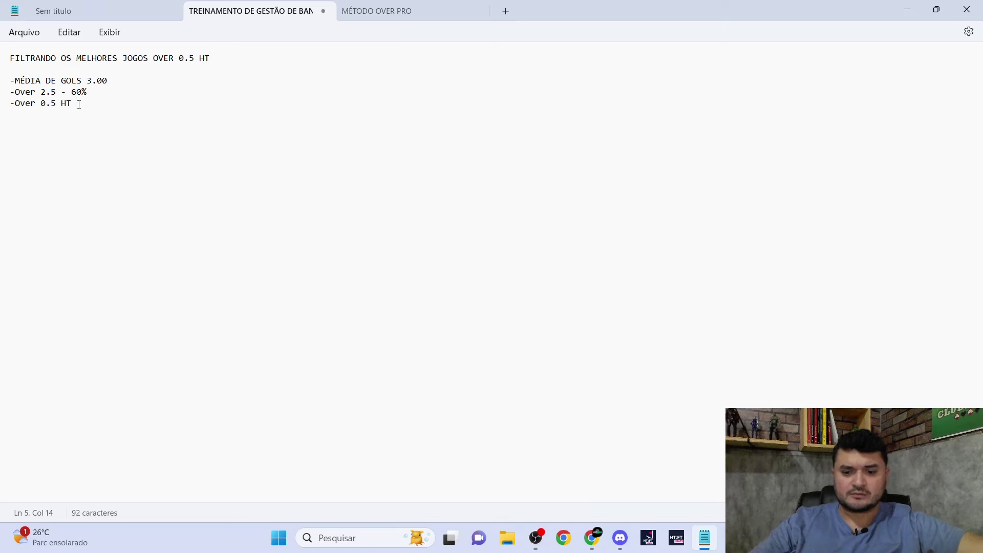
type("- ")
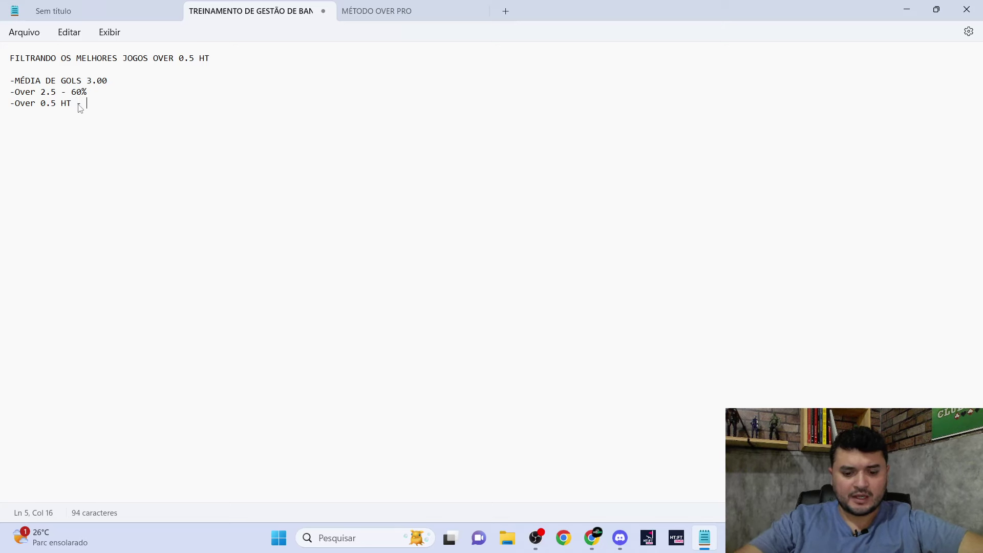
type("60")
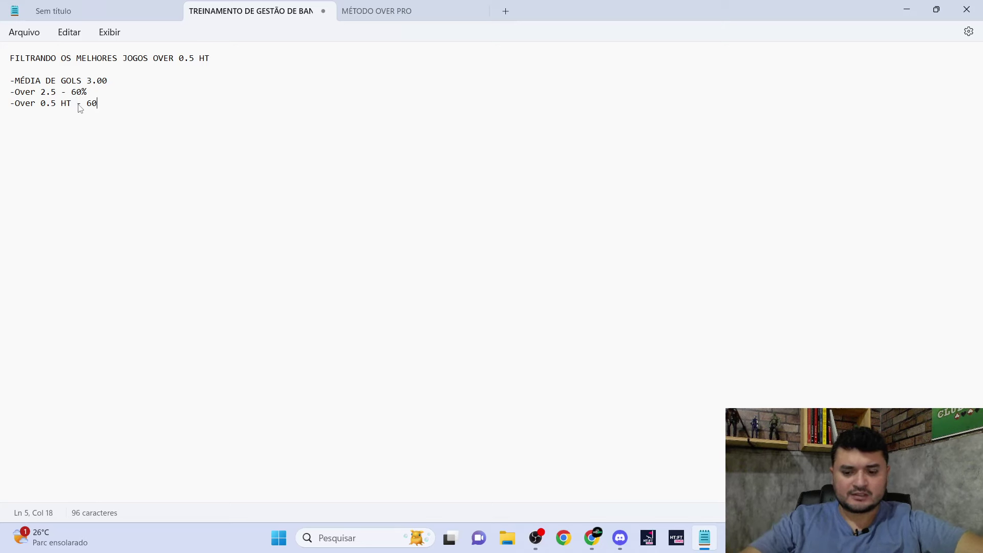
type("%")
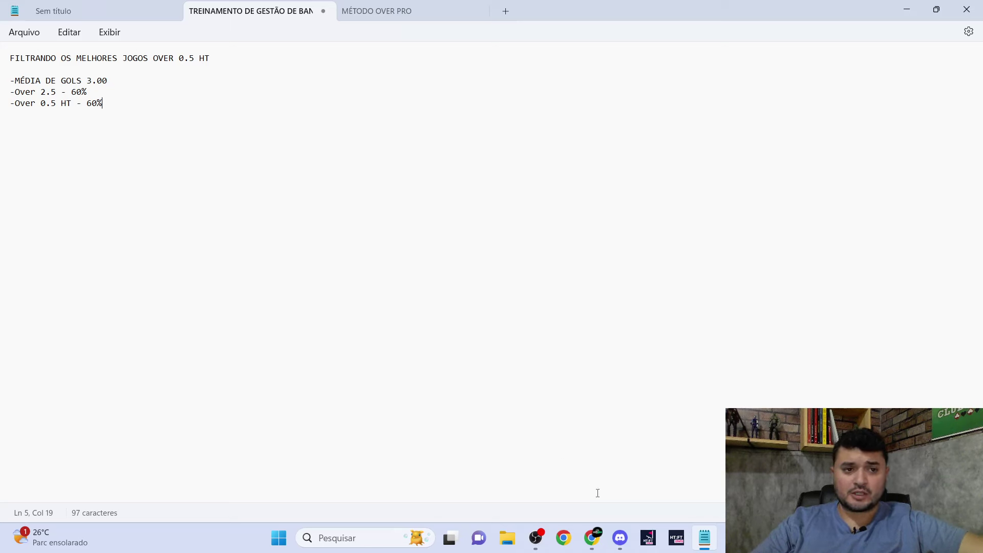
mouse_move(595, 542)
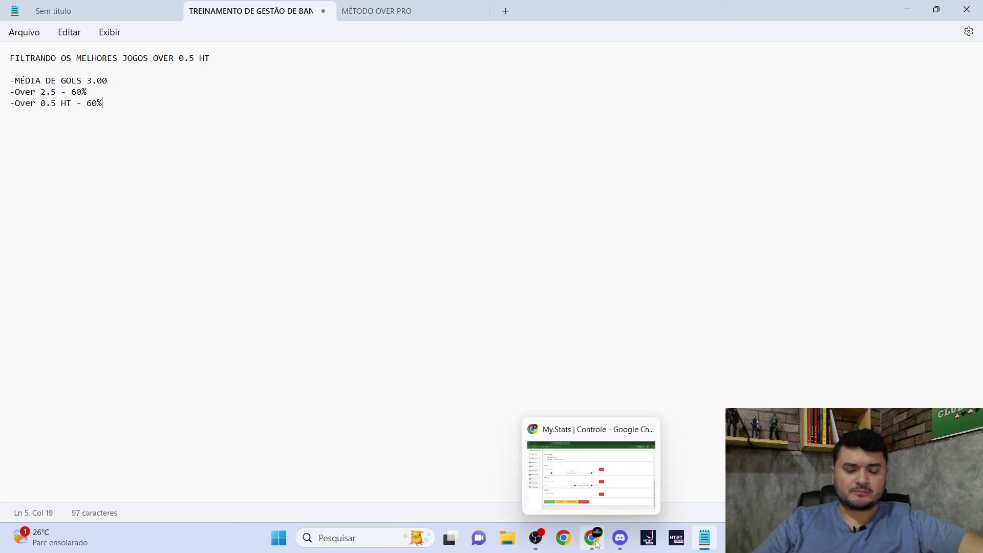
left_click(584, 476)
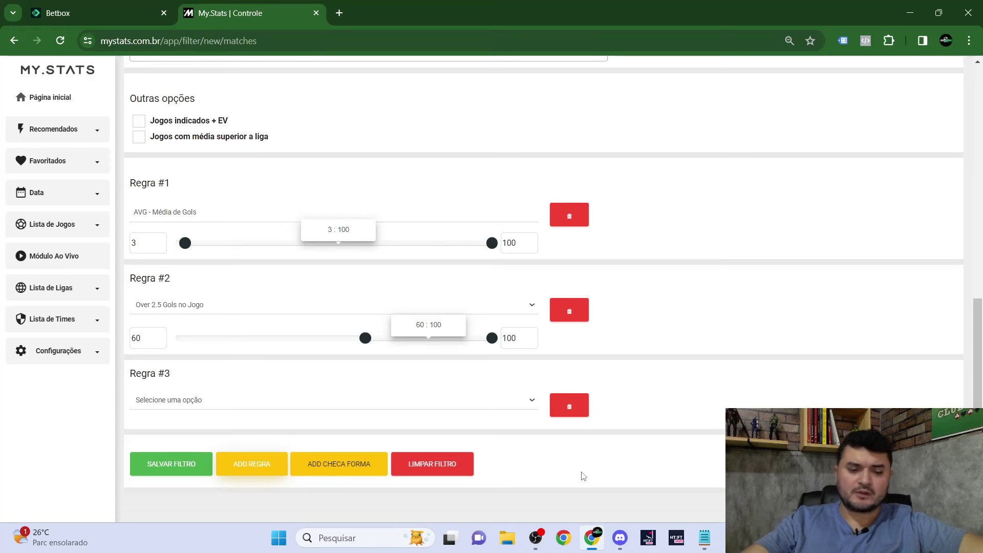
left_click(704, 537)
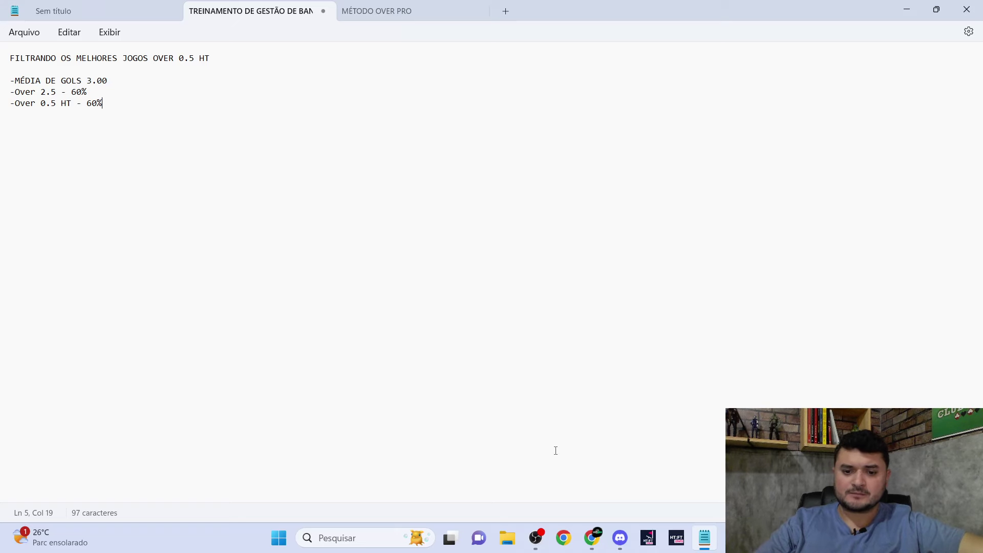
Step: Switch back to My.Stats and set rule #3 to 1º Tempo - Over 0.5 Gols with a minimum value of 60
left_click(598, 544)
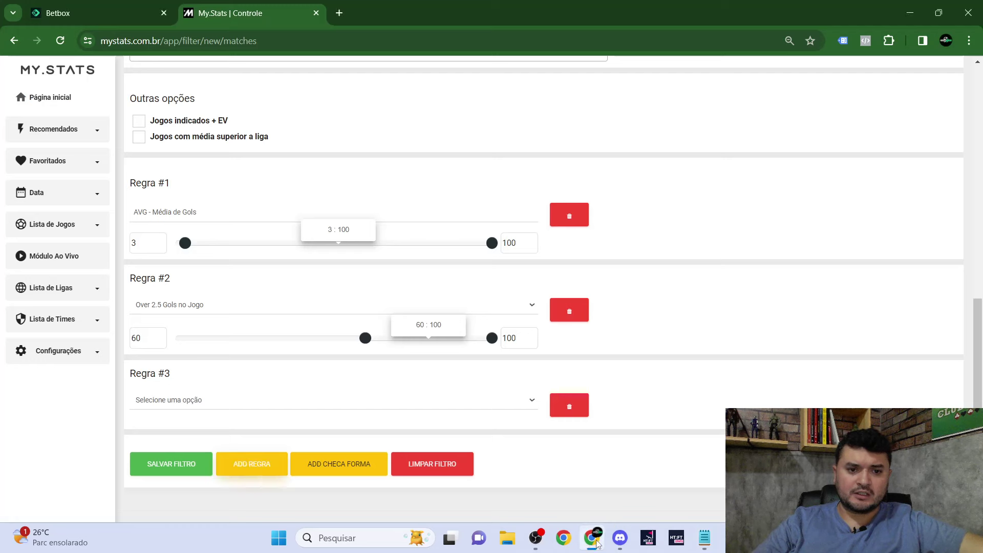
left_click(188, 400)
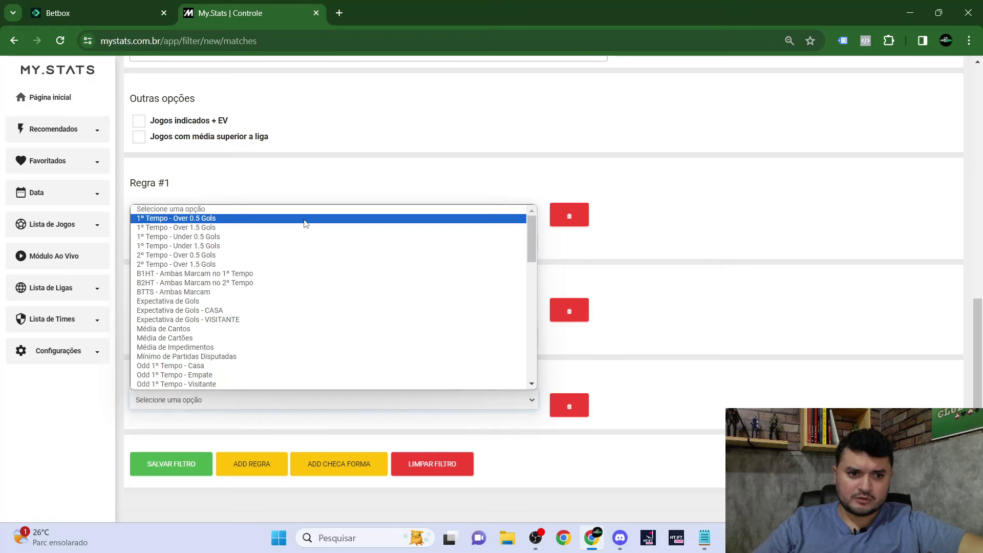
left_click(194, 219)
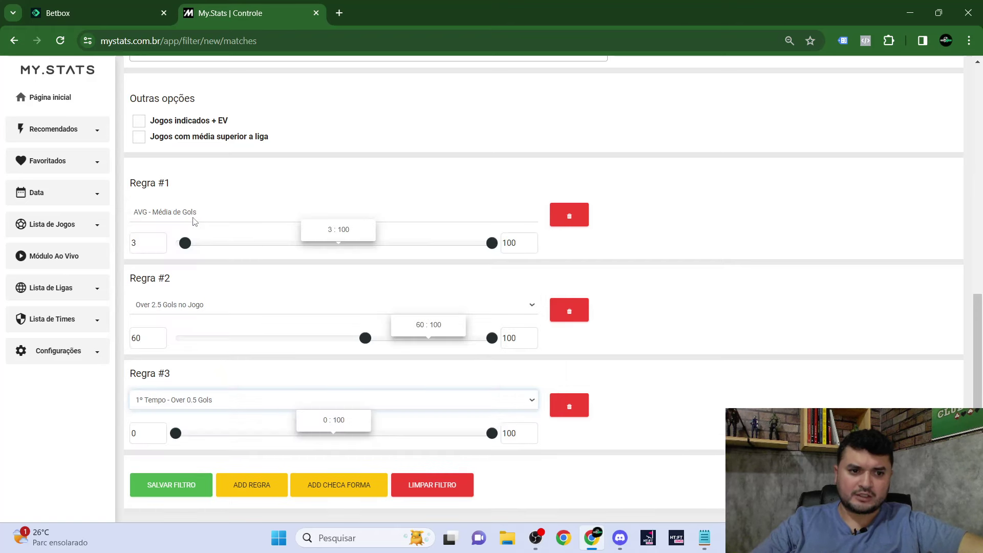
left_click(141, 434)
key("BackSpace")
type("60")
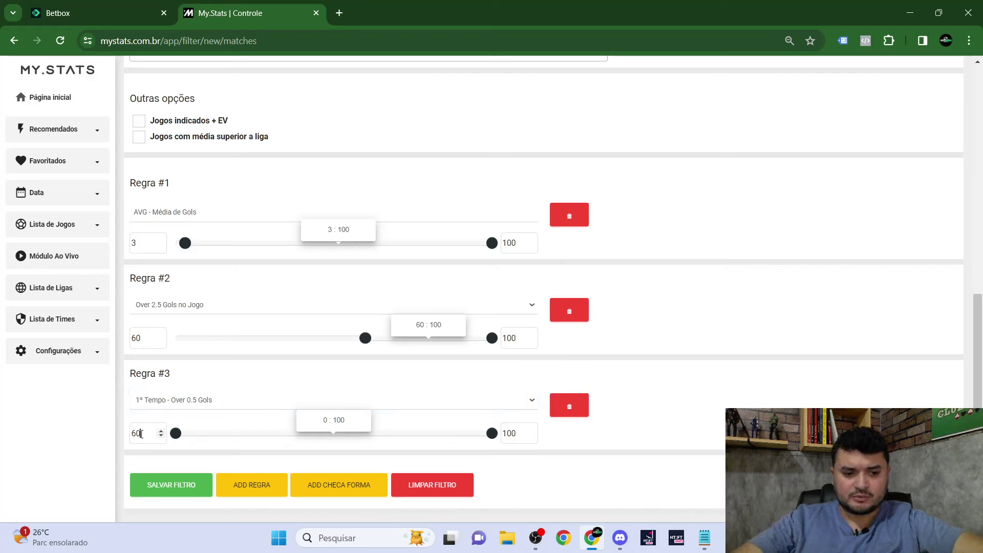